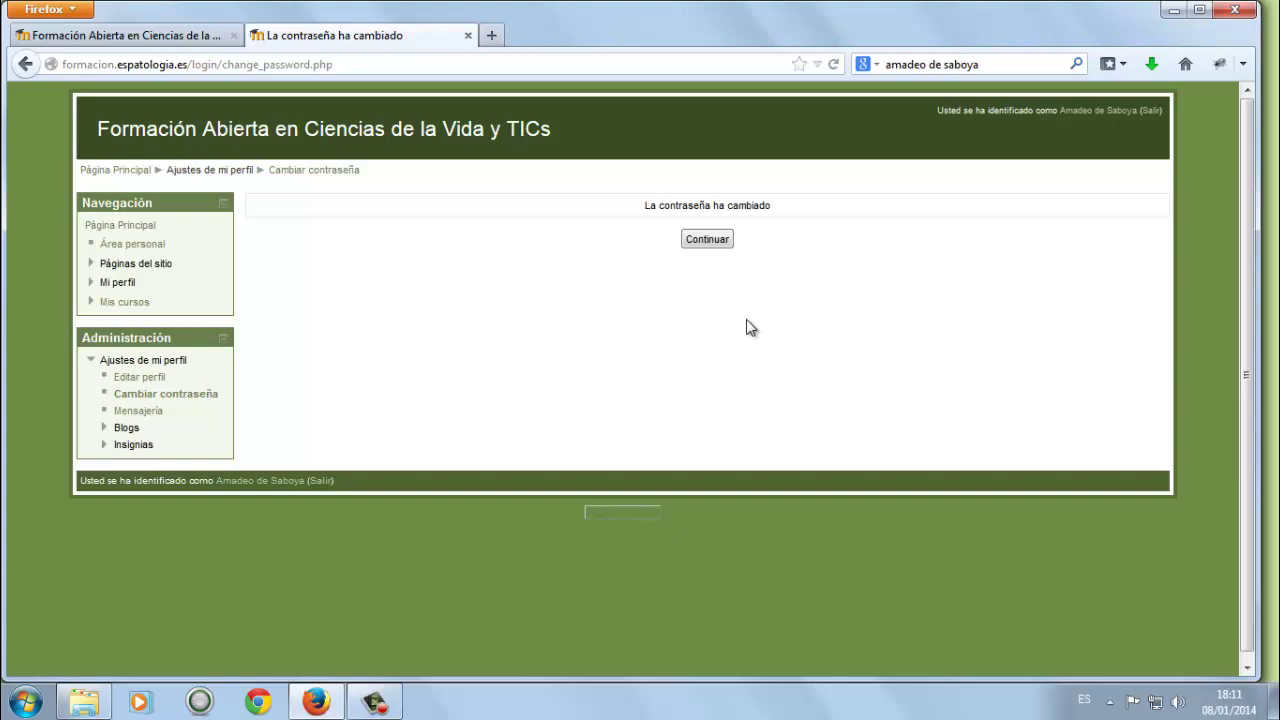
# Leave the password confirmation and return to the public profile showing España, CV-001- Biobancos and Corte.
pyautogui.click(707, 239)
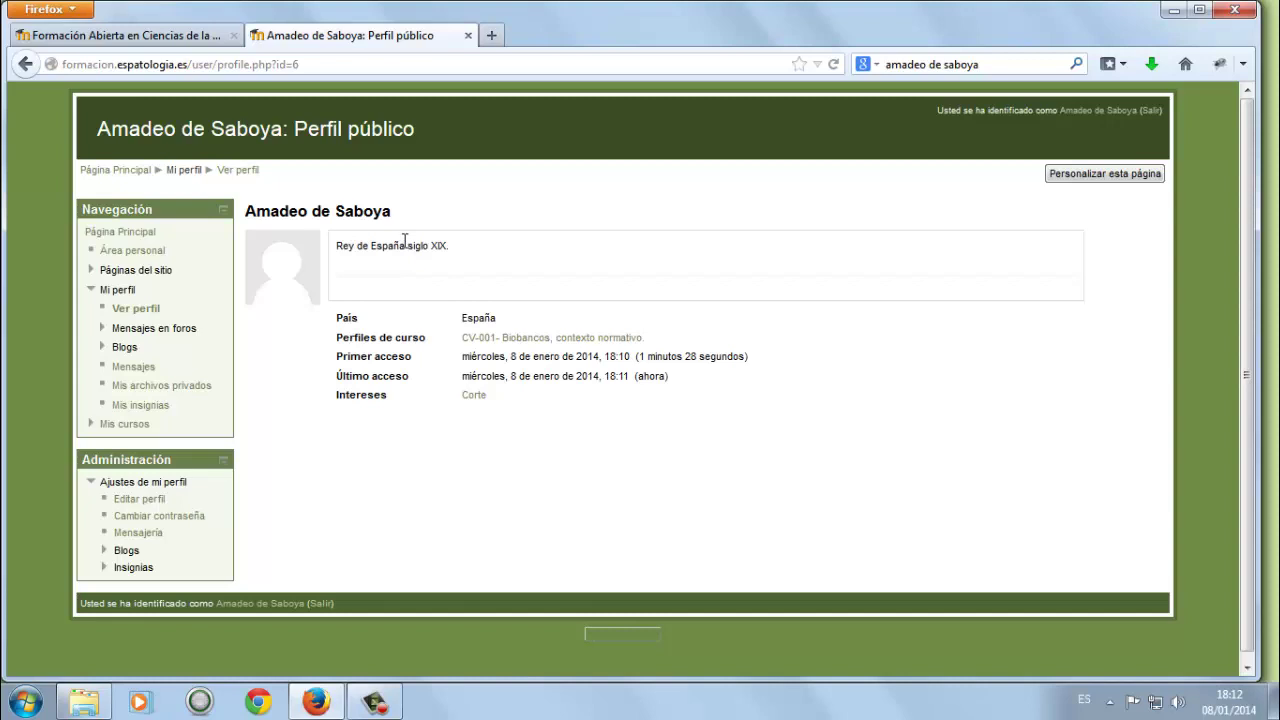
pyautogui.click(133, 250)
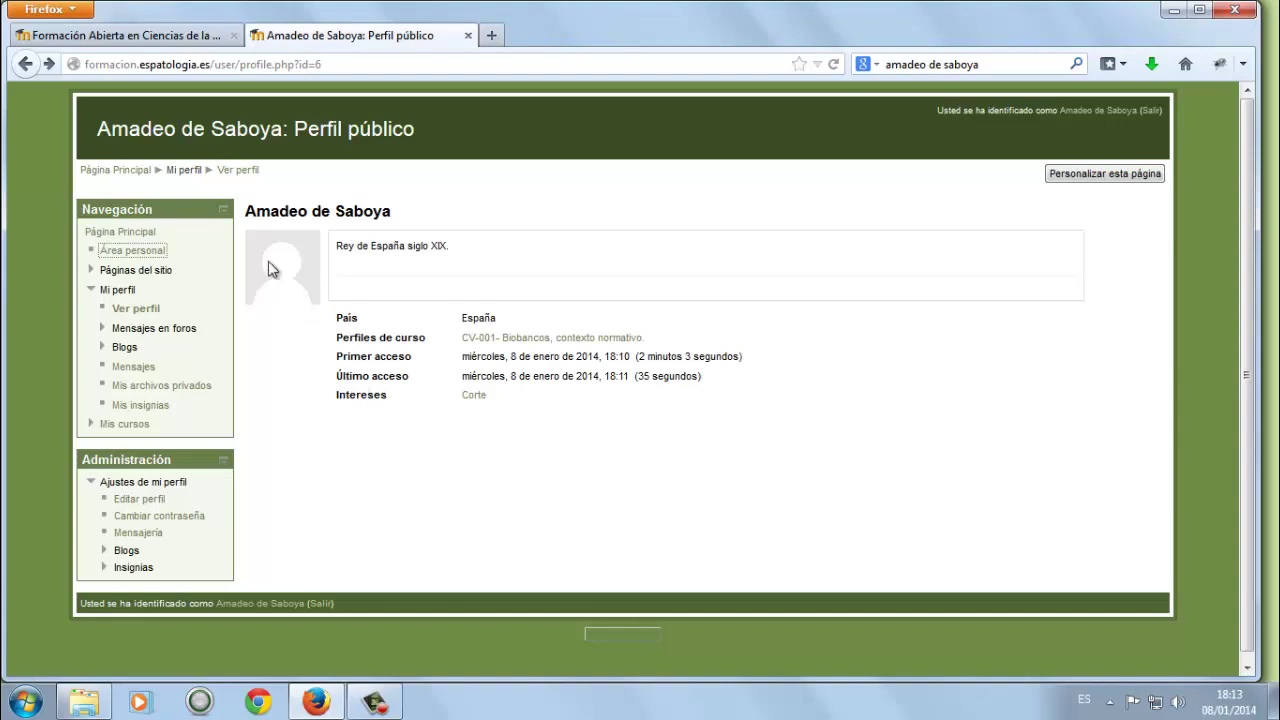
# Expand Ajustes de mi perfil under Administración and go to Editar perfil.
pyautogui.click(166, 489)
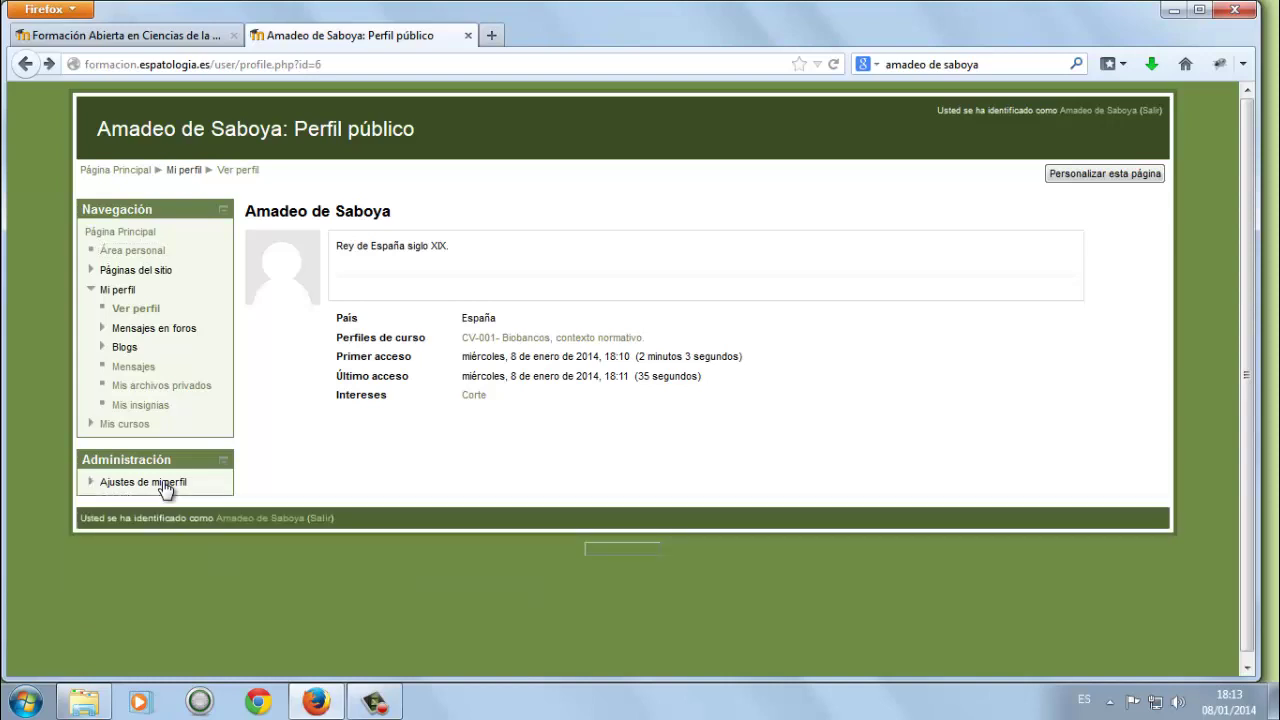
pyautogui.click(166, 489)
pyautogui.click(166, 489)
pyautogui.click(166, 488)
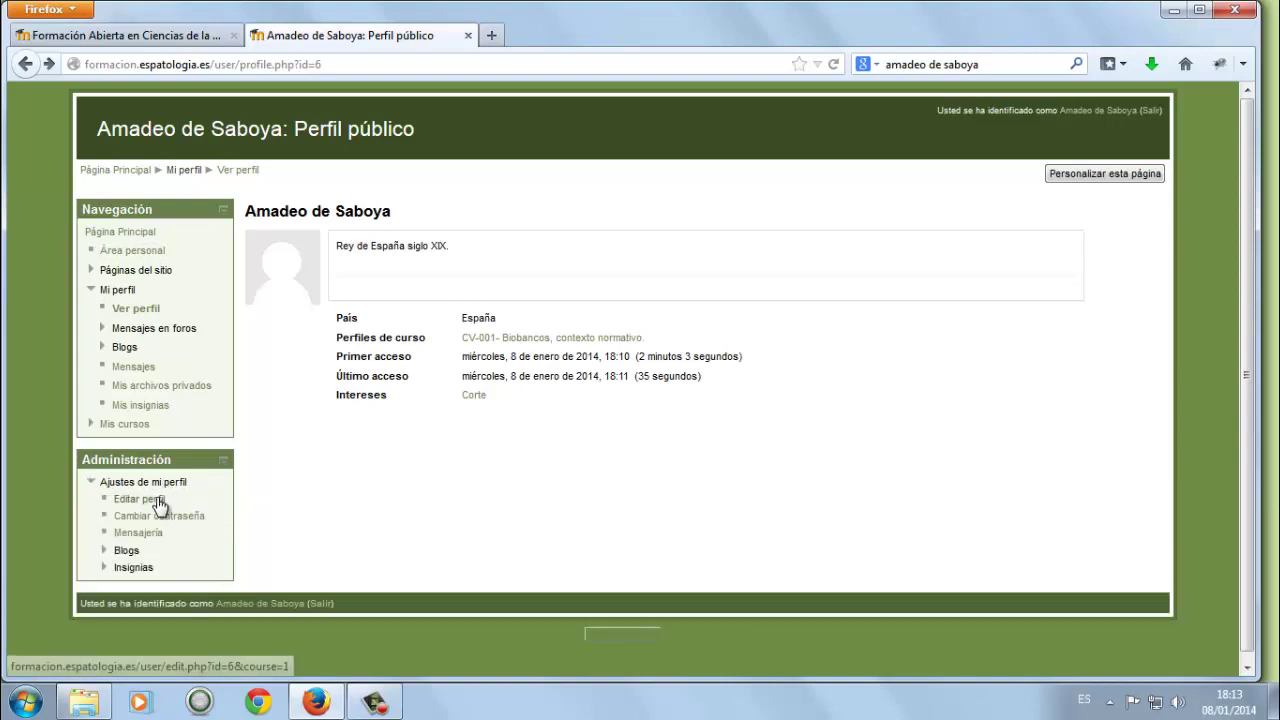
pyautogui.click(157, 500)
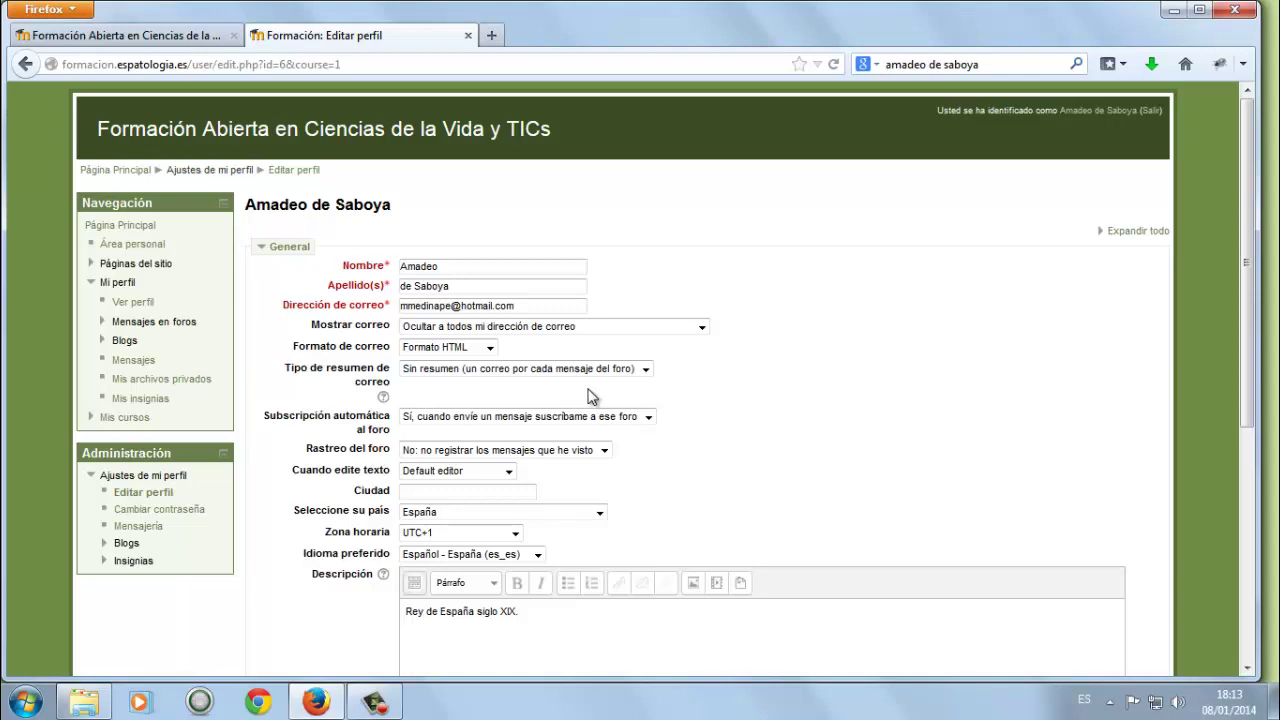
# Keep forum digest at one email per post and set the city to Madrid.
pyautogui.click(645, 369)
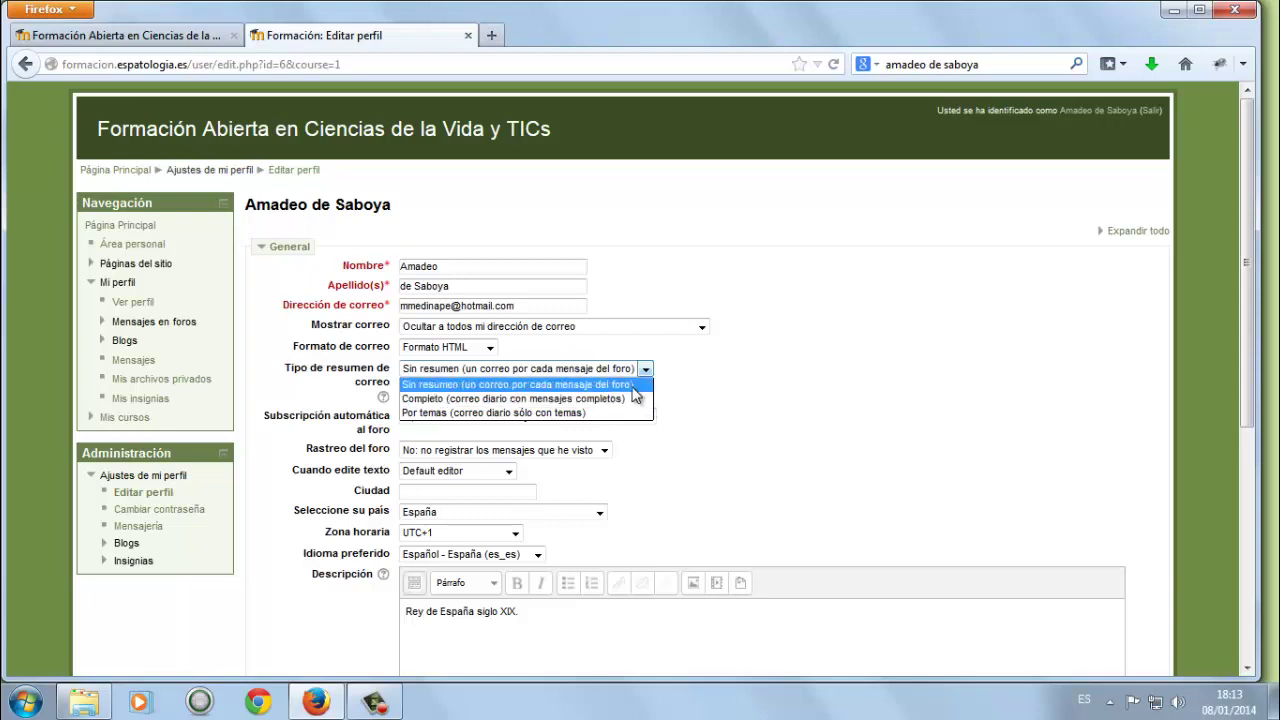
pyautogui.click(633, 386)
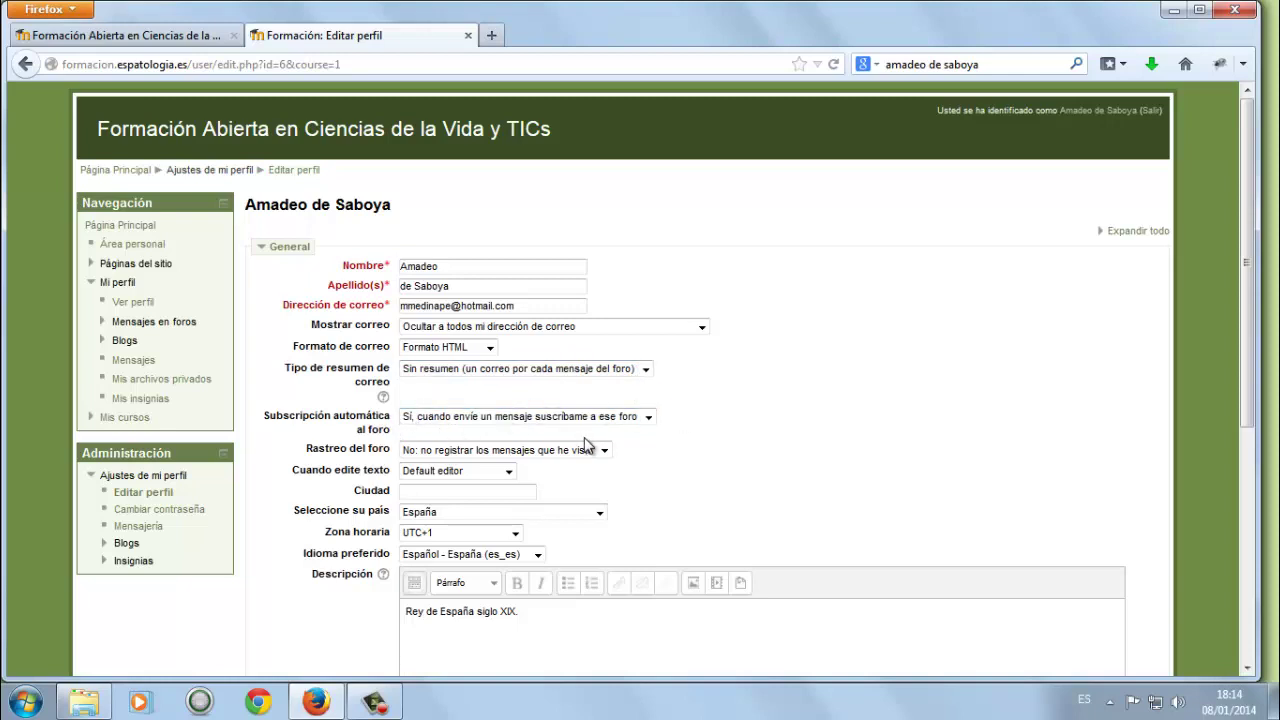
pyautogui.click(448, 495)
pyautogui.write('Madrid')
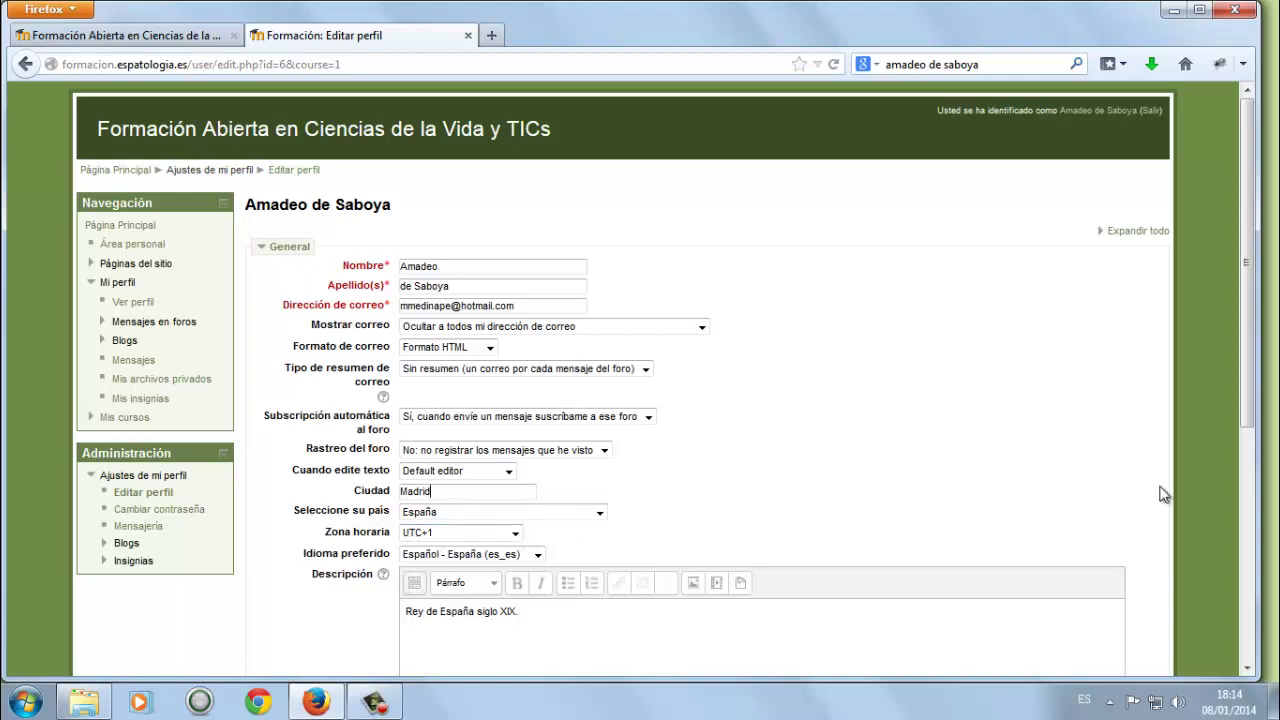
# Scroll down and expand the Imagen del usuario section of the profile form.
pyautogui.scroll(-2, 1248, 470)
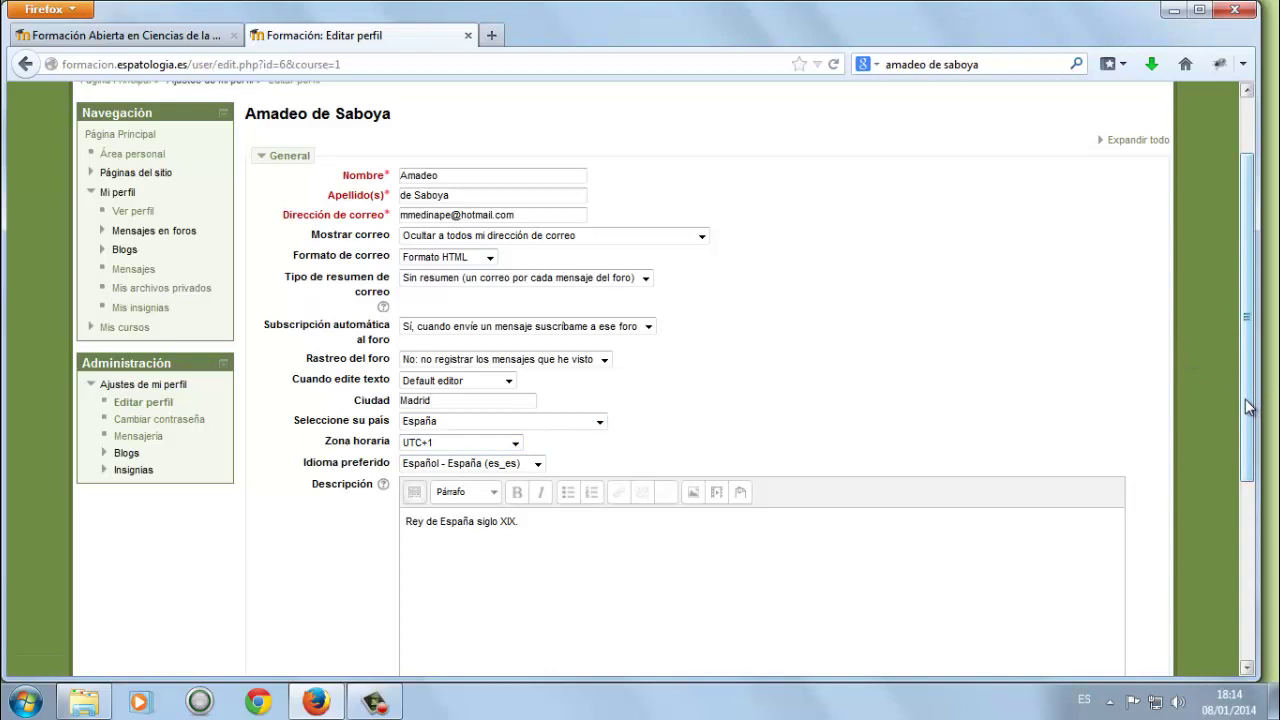
pyautogui.moveTo(1249, 408); pyautogui.dragTo(1248, 496)
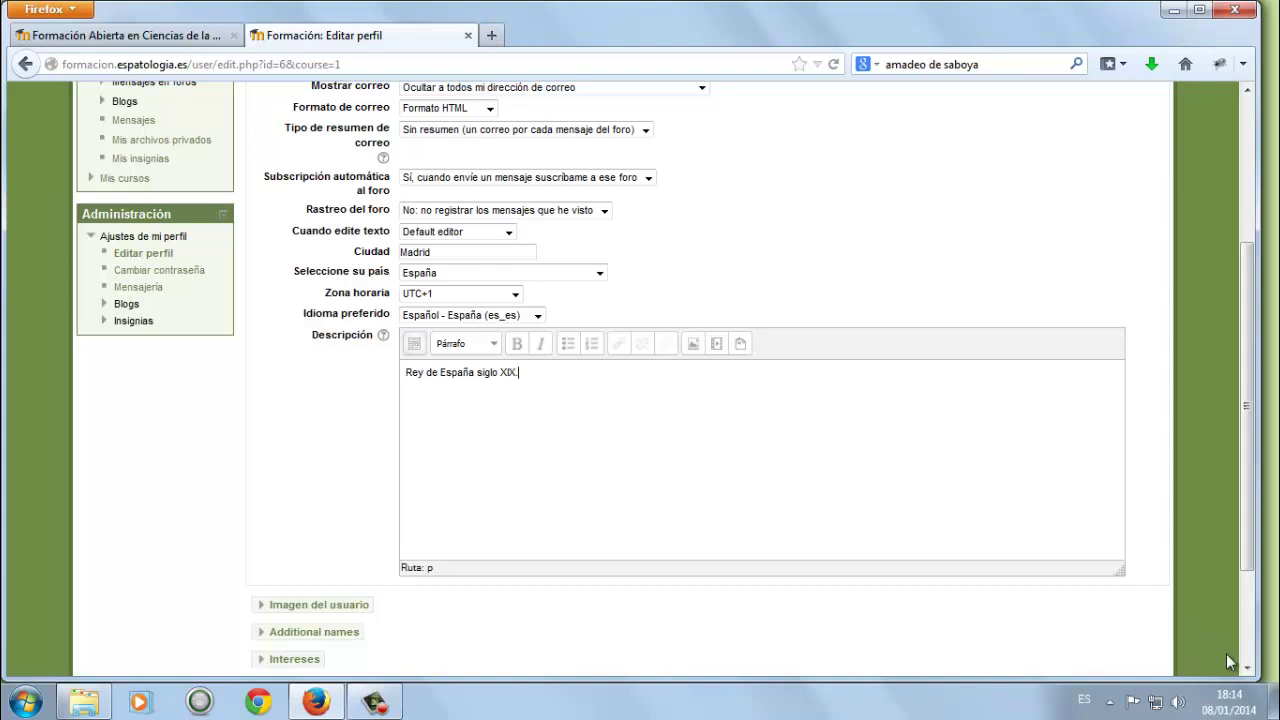
pyautogui.scroll(-3, 1251, 668)
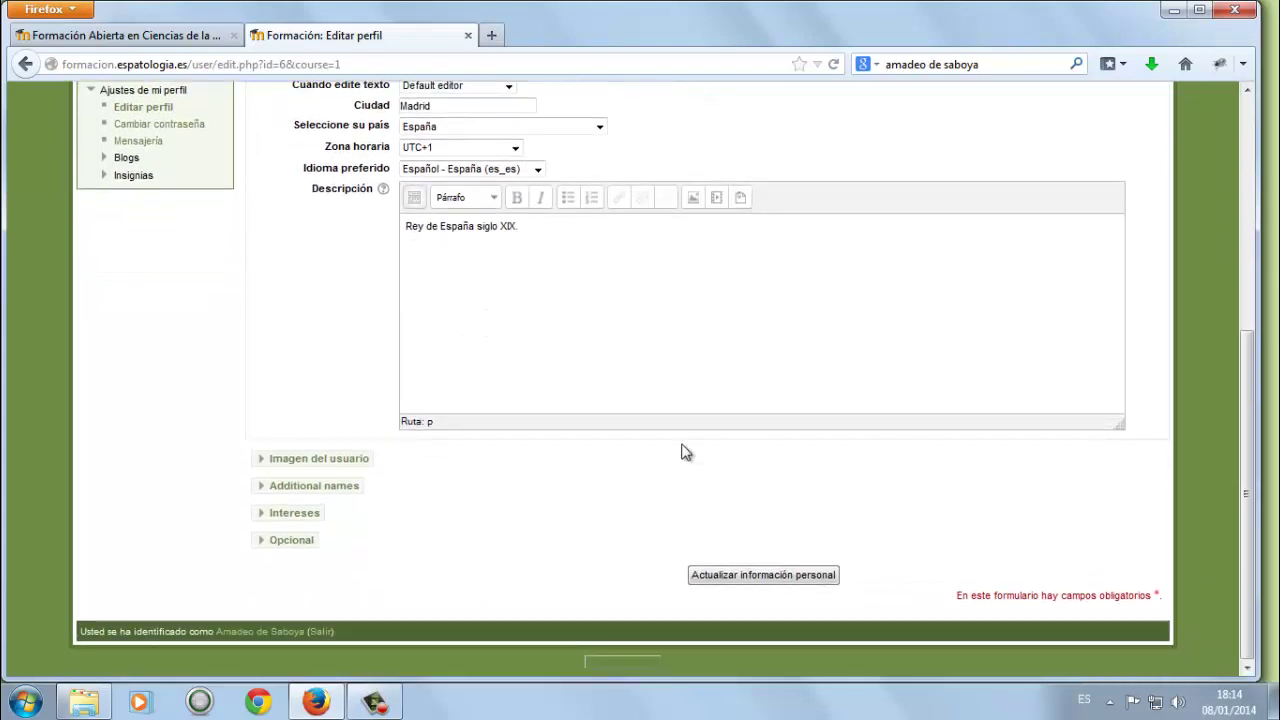
pyautogui.click(263, 461)
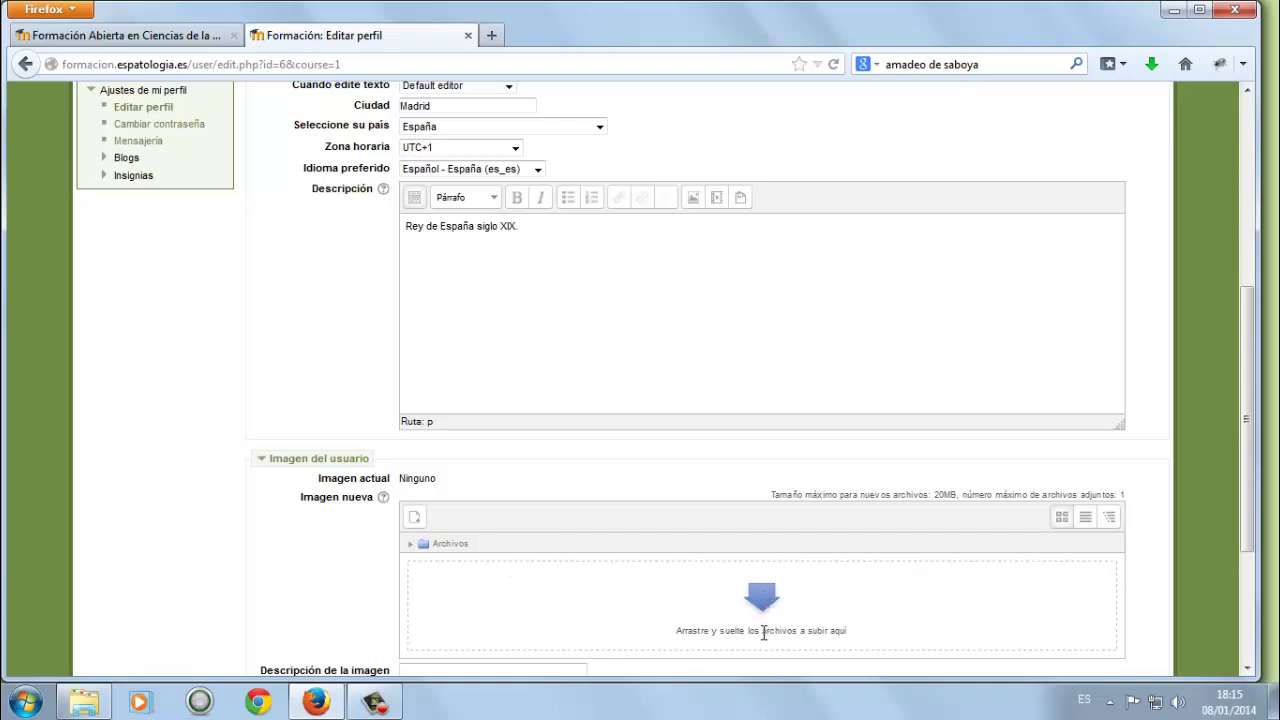
# Upload imagenes/amadeo.jpg as the new user picture, saved under the name Amadeo.
pyautogui.click(761, 591)
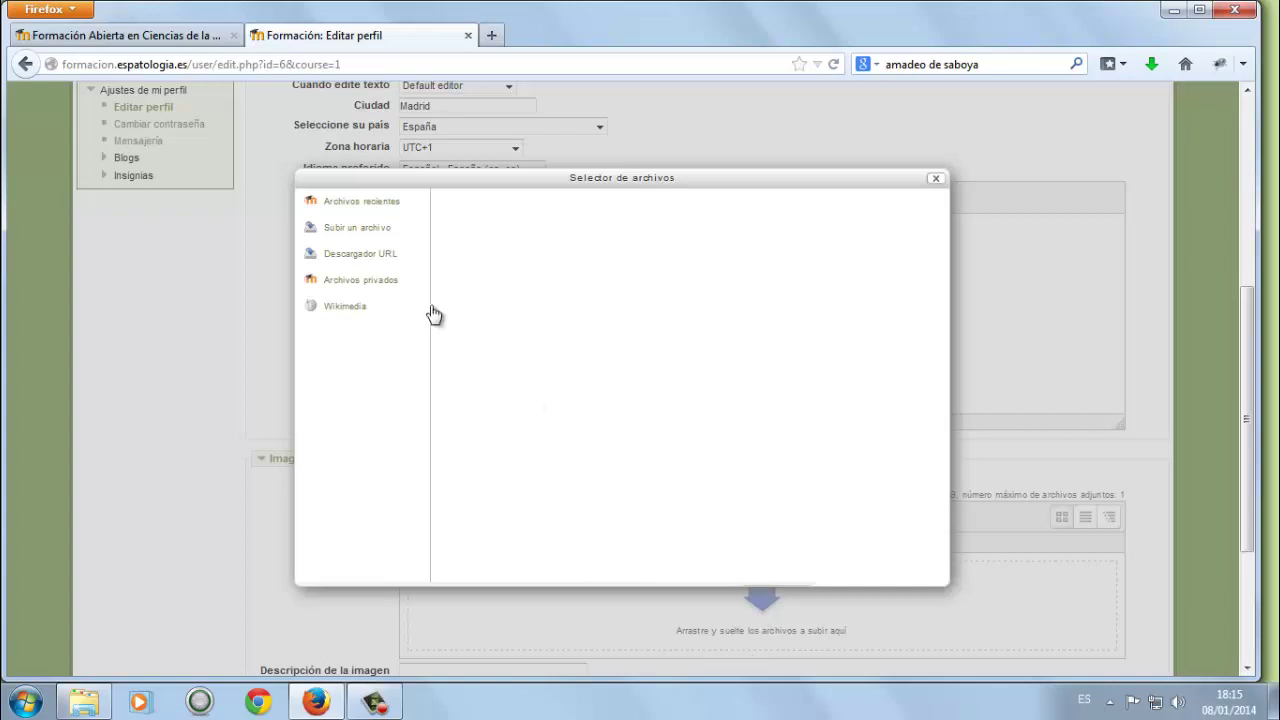
pyautogui.click(372, 232)
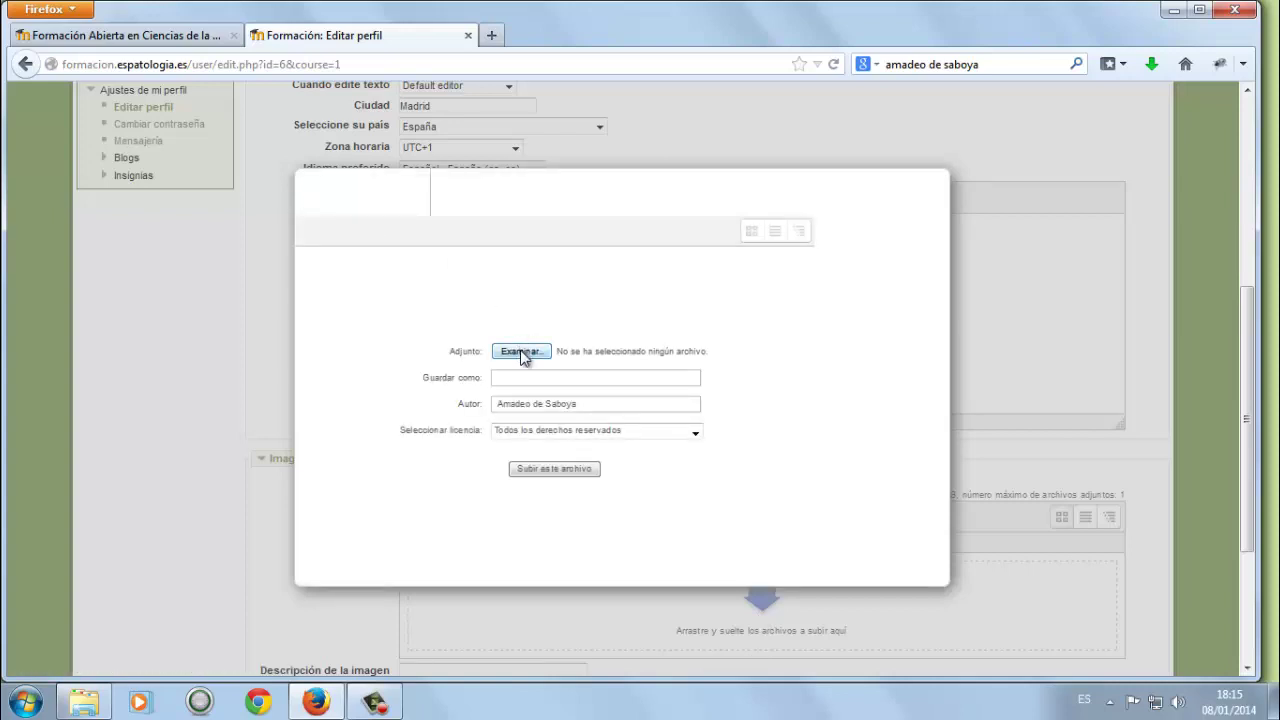
pyautogui.click(521, 352)
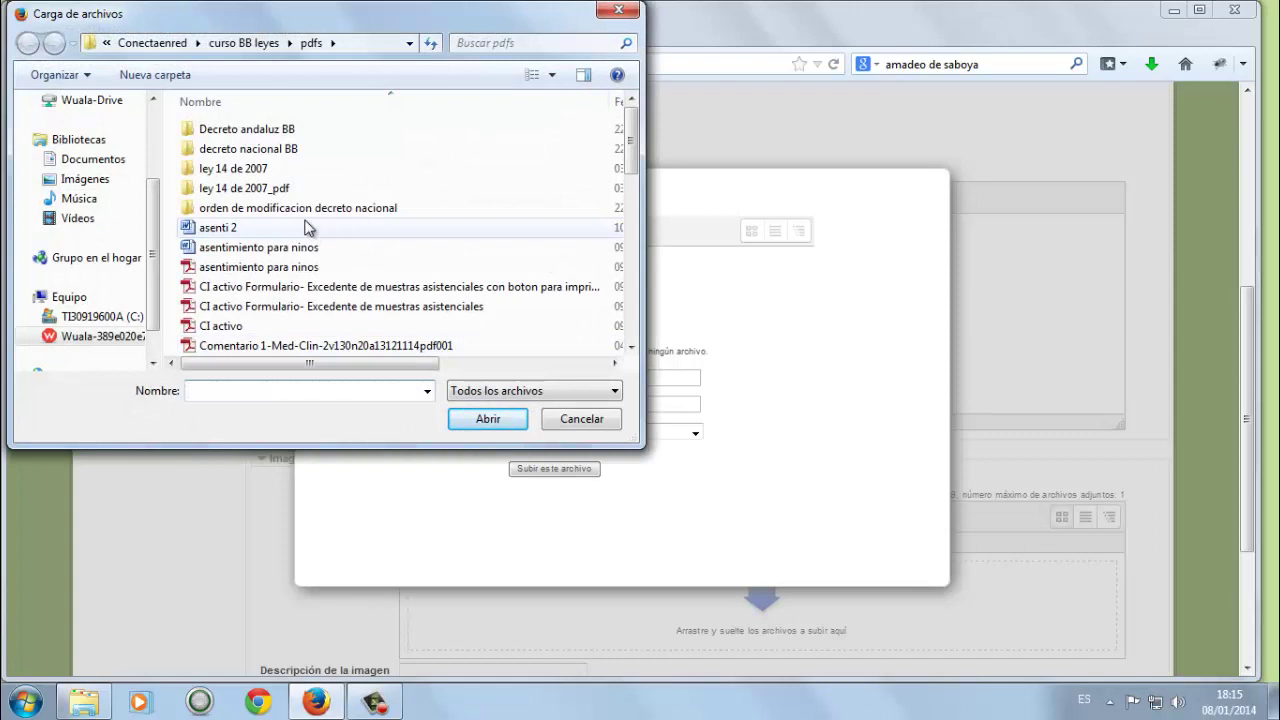
pyautogui.click(239, 43)
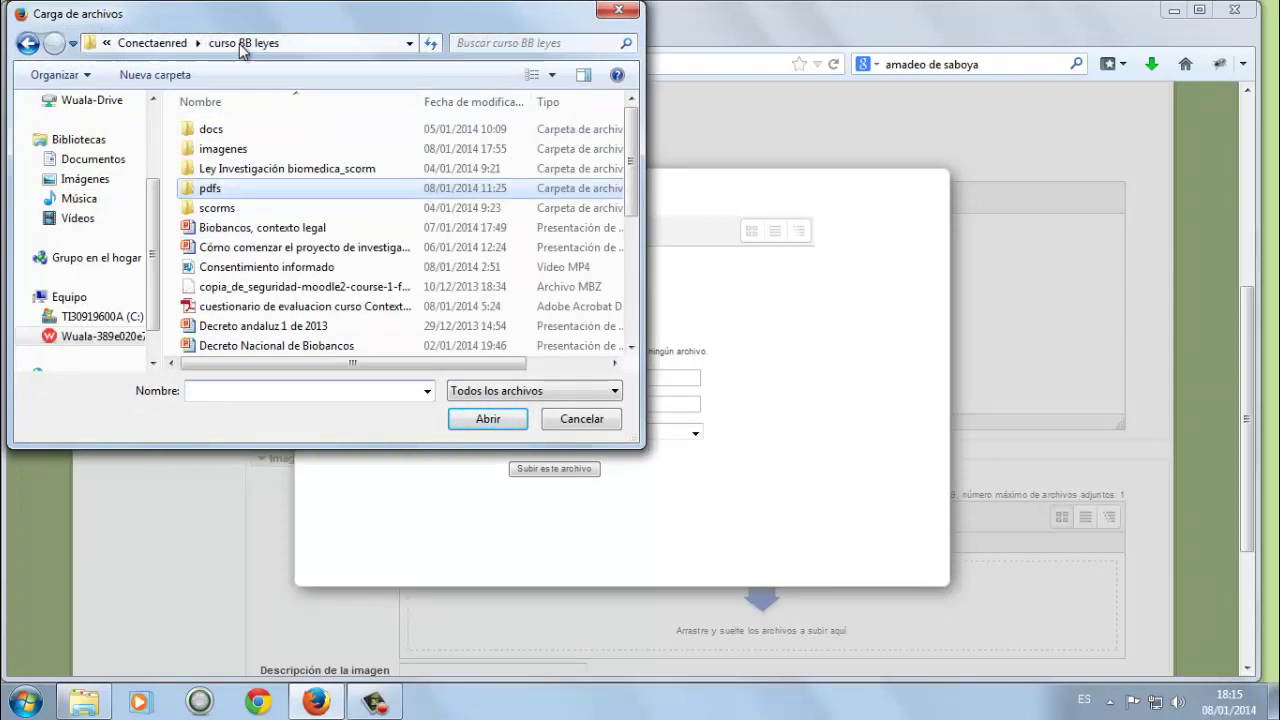
pyautogui.doubleClick(222, 150)
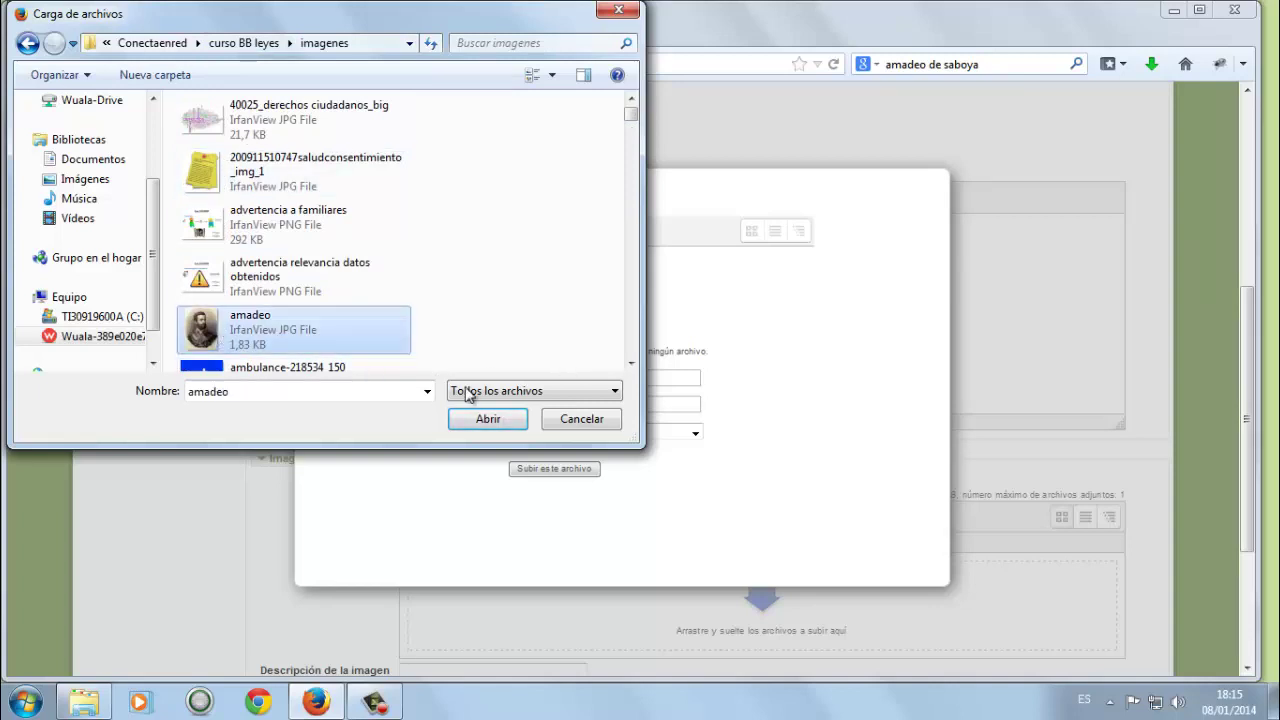
pyautogui.click(487, 419)
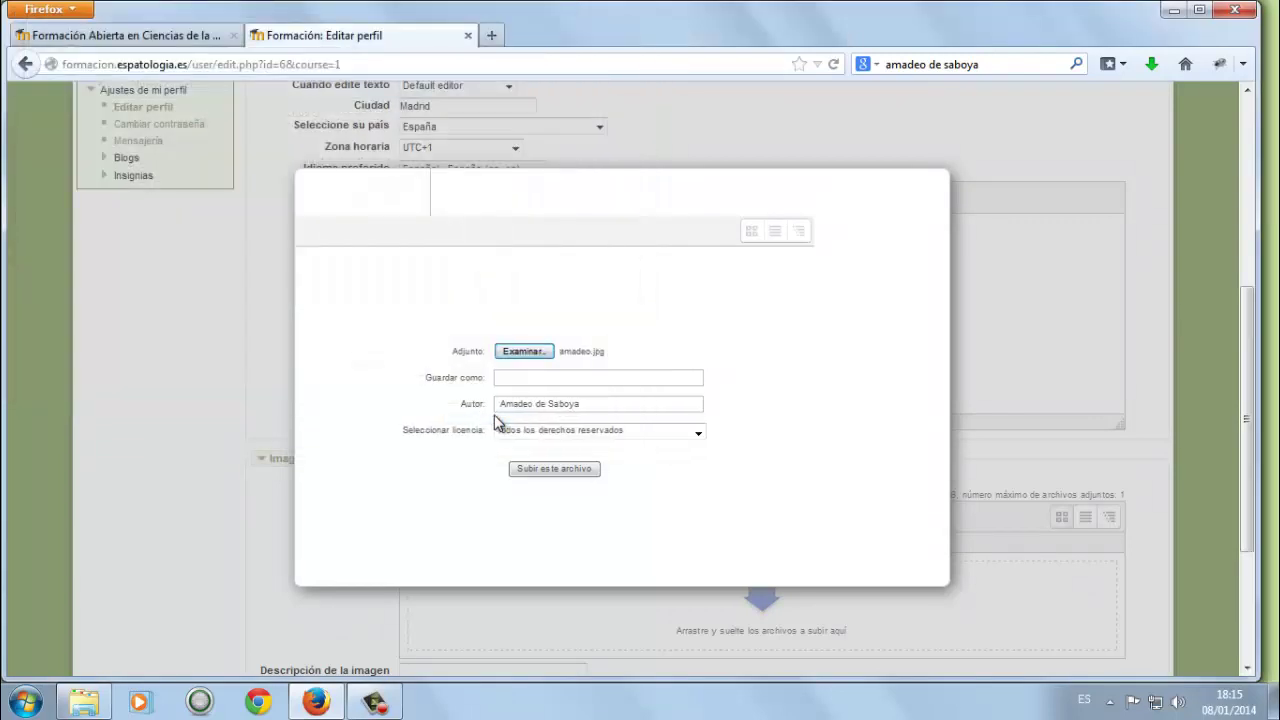
pyautogui.click(517, 381)
pyautogui.write('Amadeo')
pyautogui.click(574, 470)
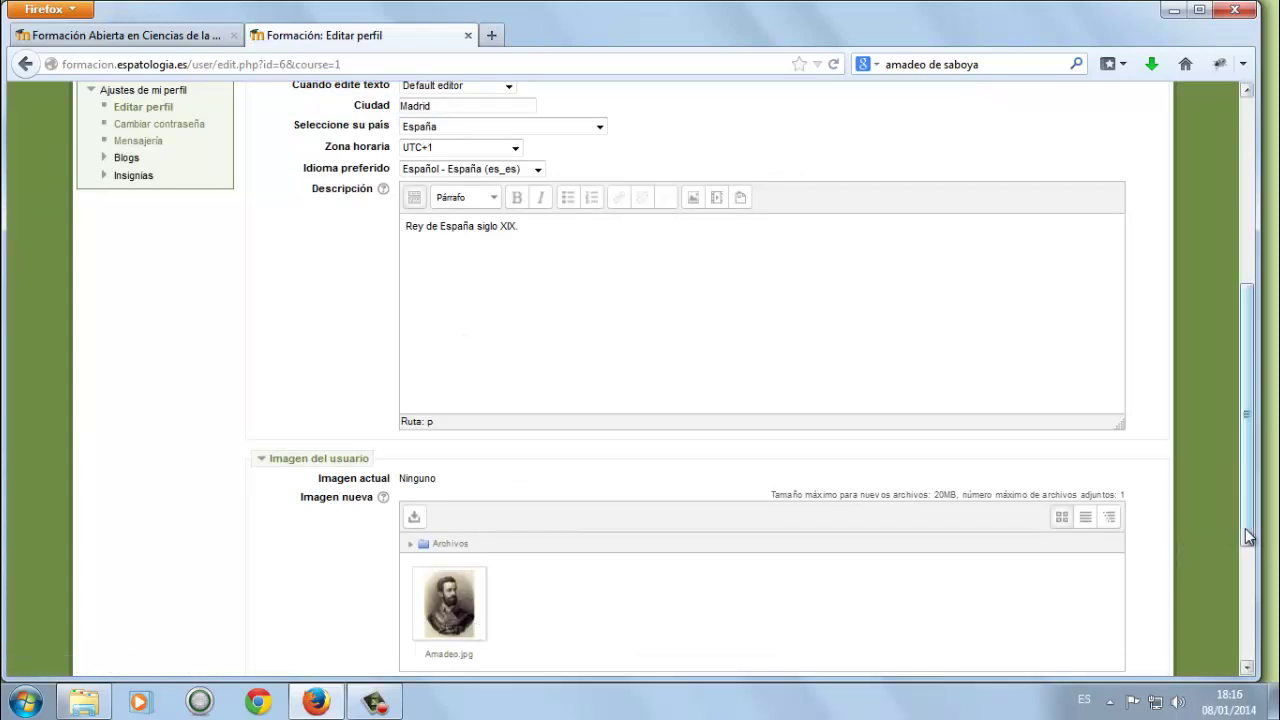
# Append 'politica, monarquía, equitación.' after Corte in the Lista de intereses.
pyautogui.scroll(-2, 1256, 600)
pyautogui.scroll(-2, 1256, 612)
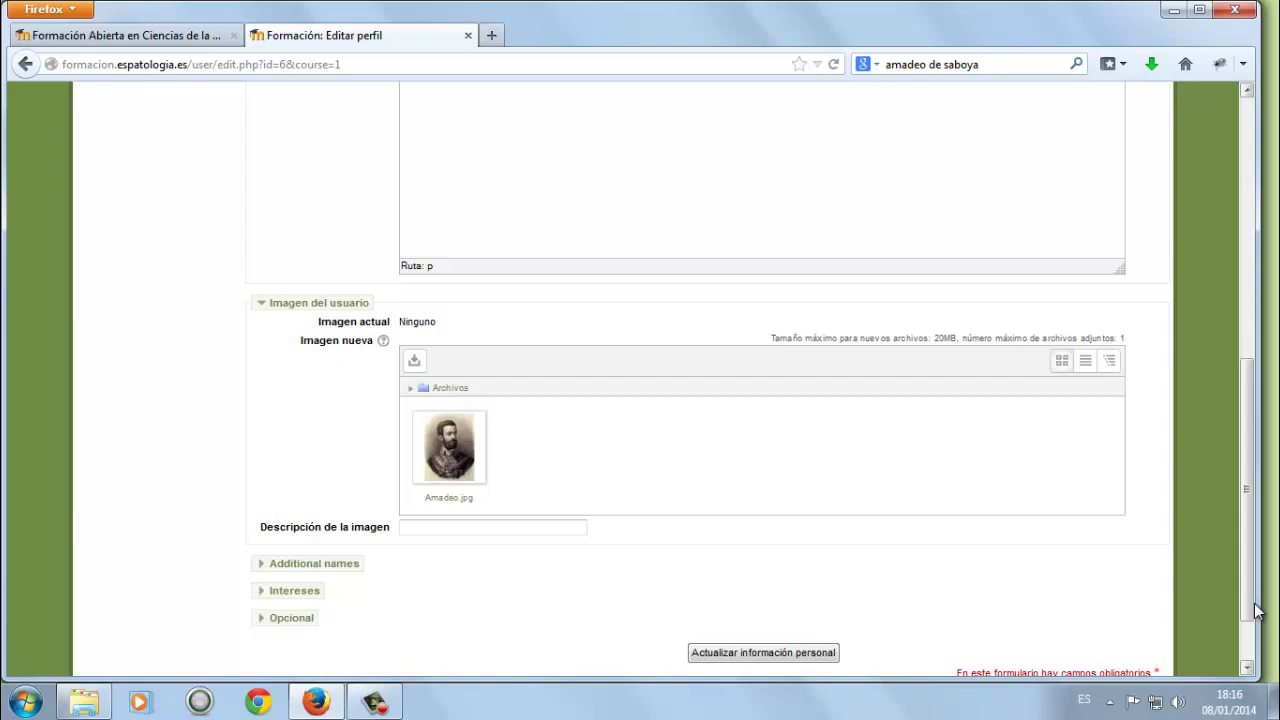
pyautogui.click(262, 568)
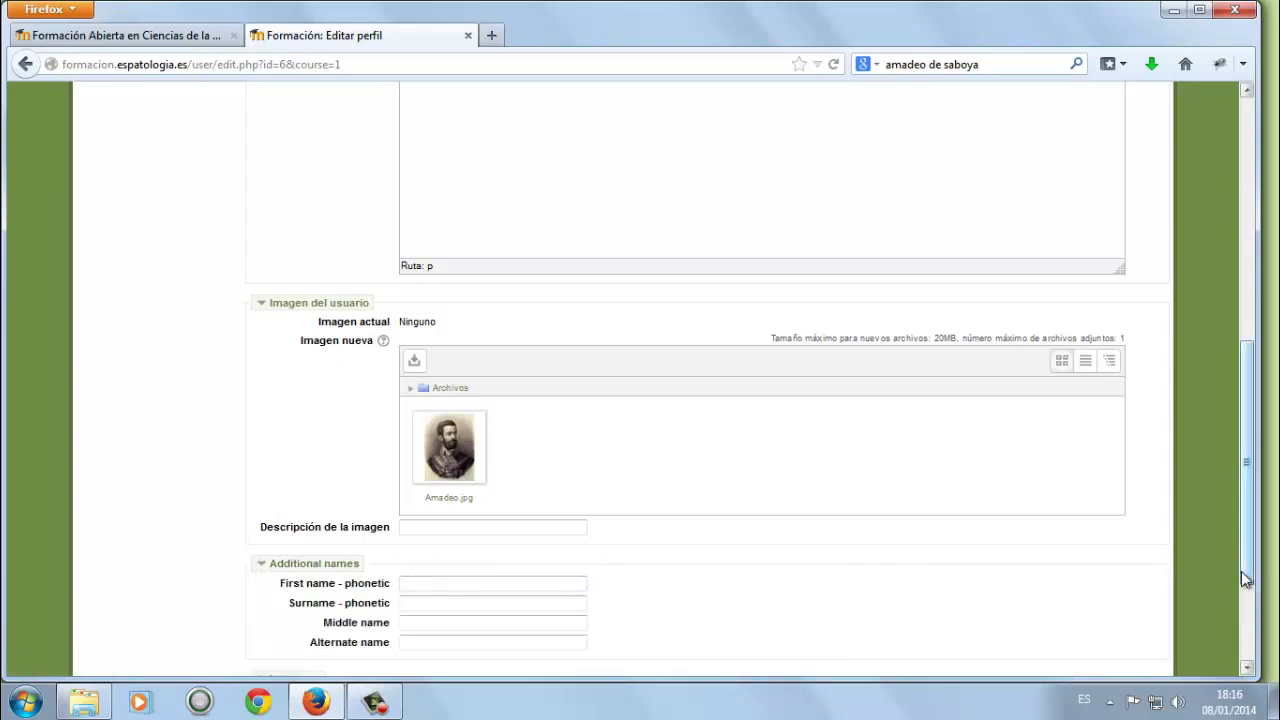
pyautogui.moveTo(1248, 580); pyautogui.dragTo(1247, 670)
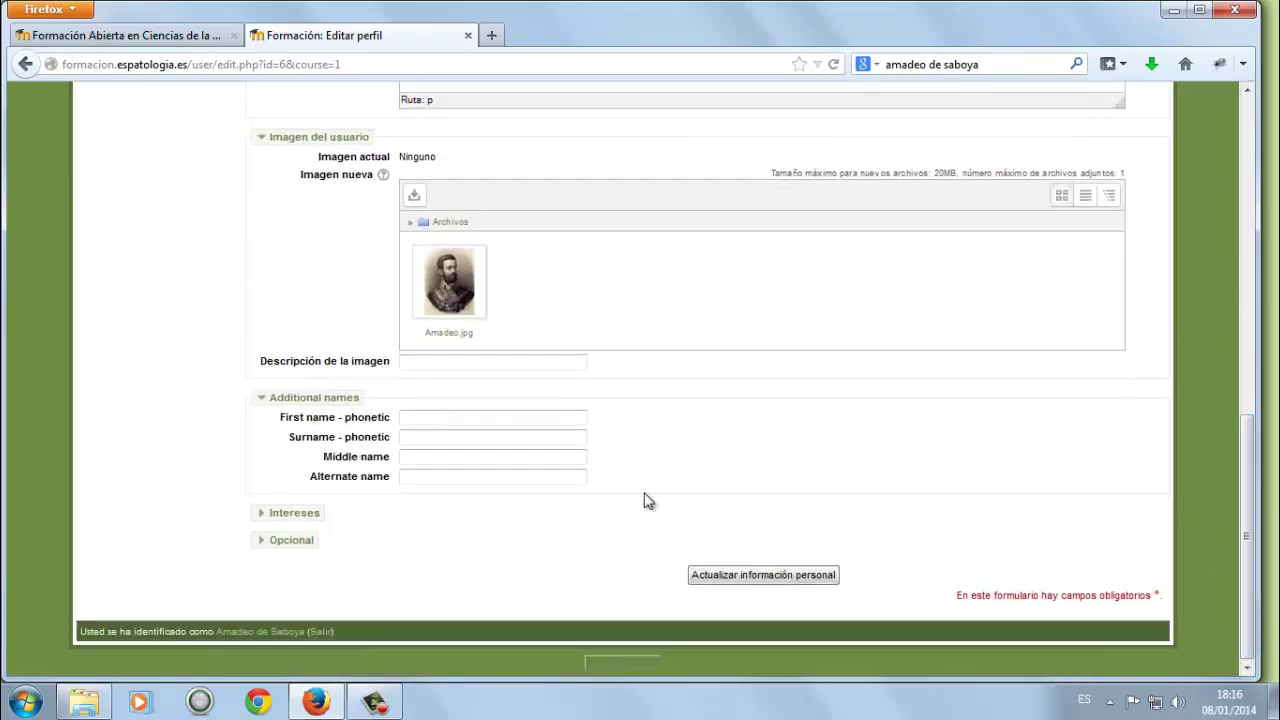
pyautogui.click(265, 515)
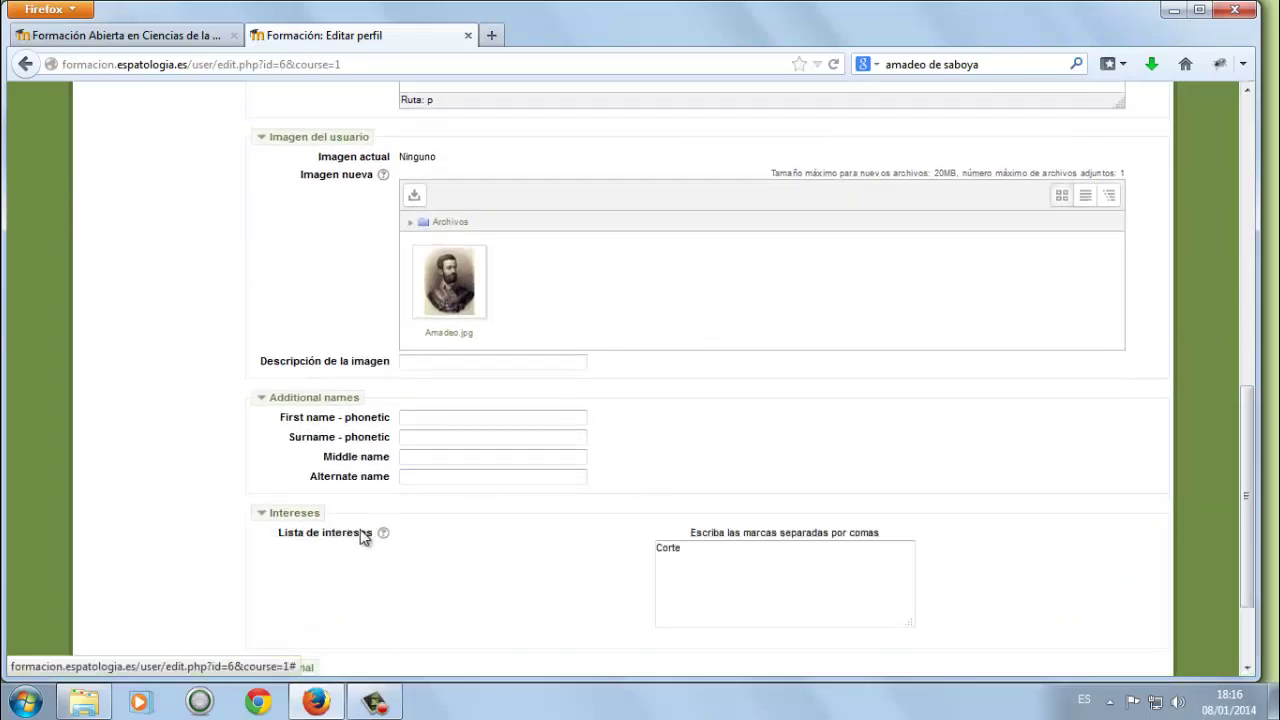
pyautogui.click(719, 558)
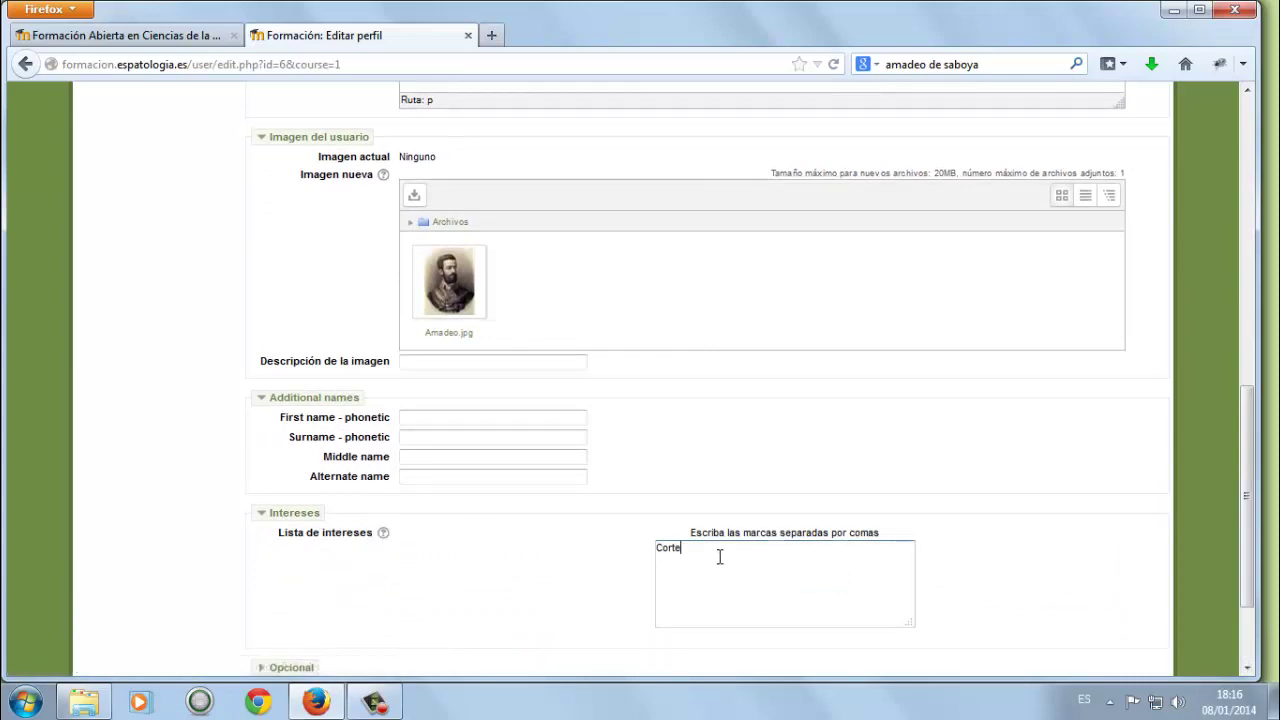
pyautogui.write(', politica, monarquía, equitación.')
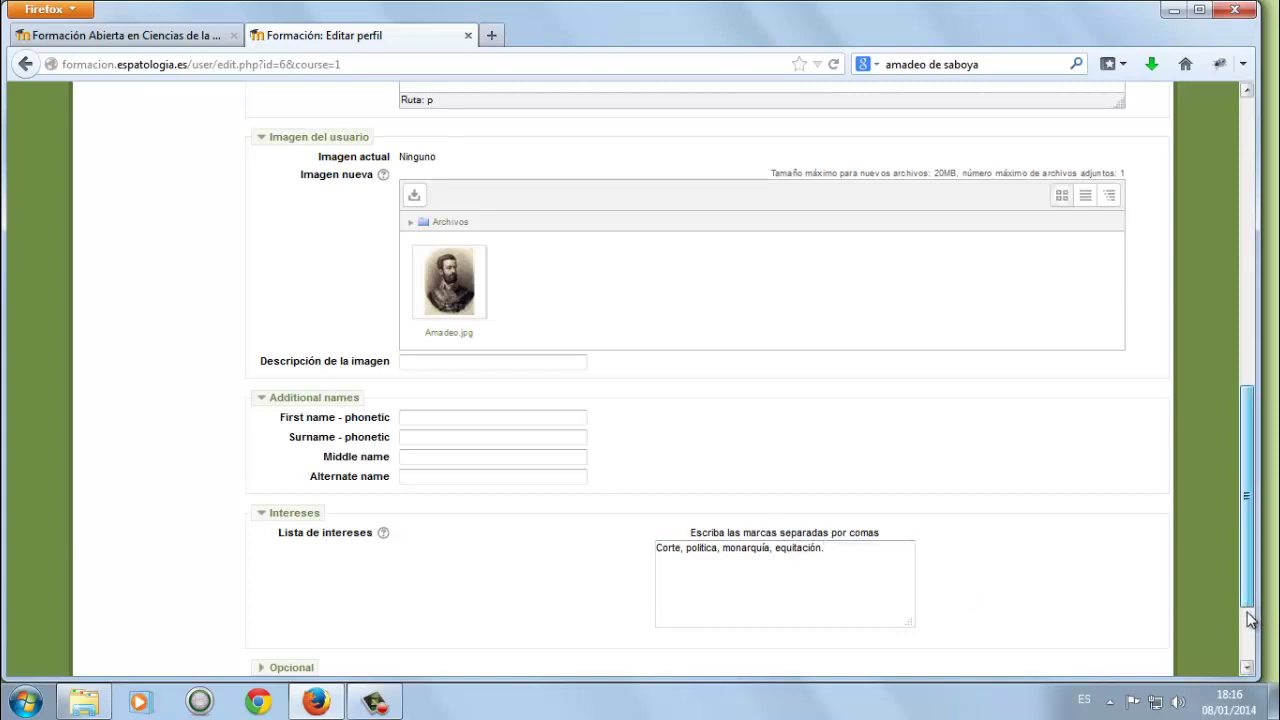
pyautogui.moveTo(1250, 602); pyautogui.dragTo(1250, 652)
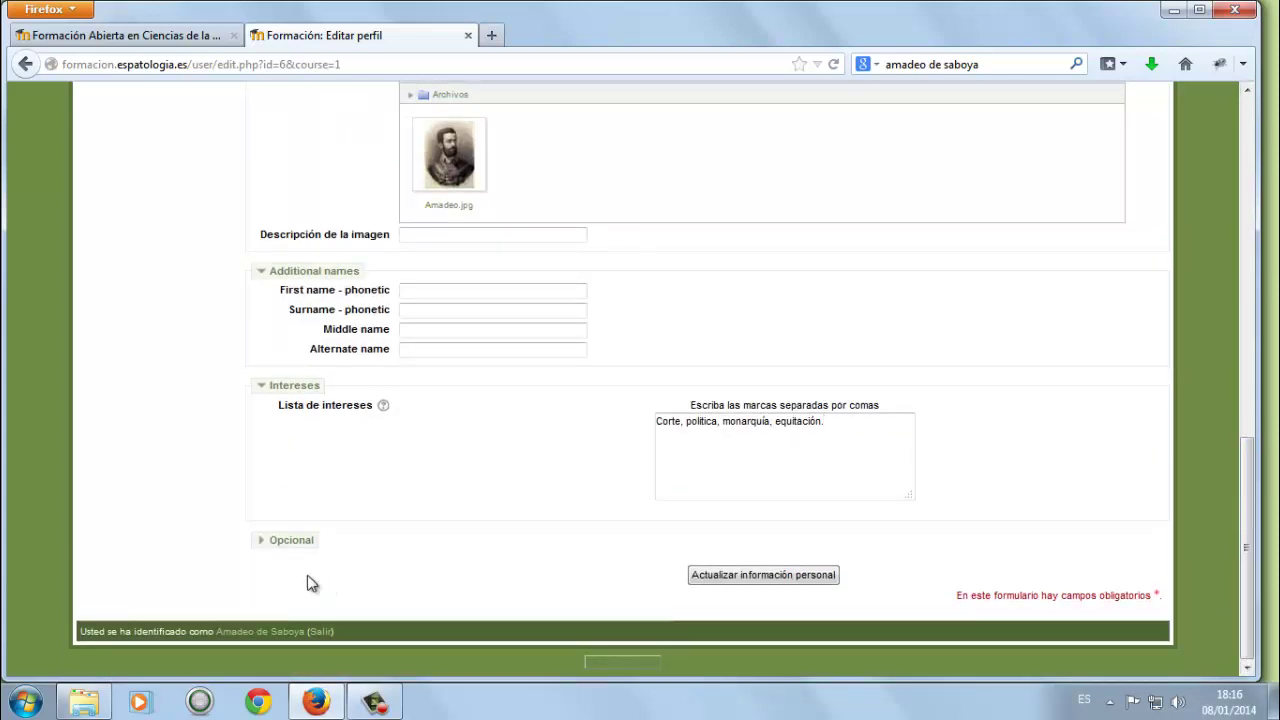
# Enter the street address in Dirección under Opcional and submit the updated profile.
pyautogui.click(262, 542)
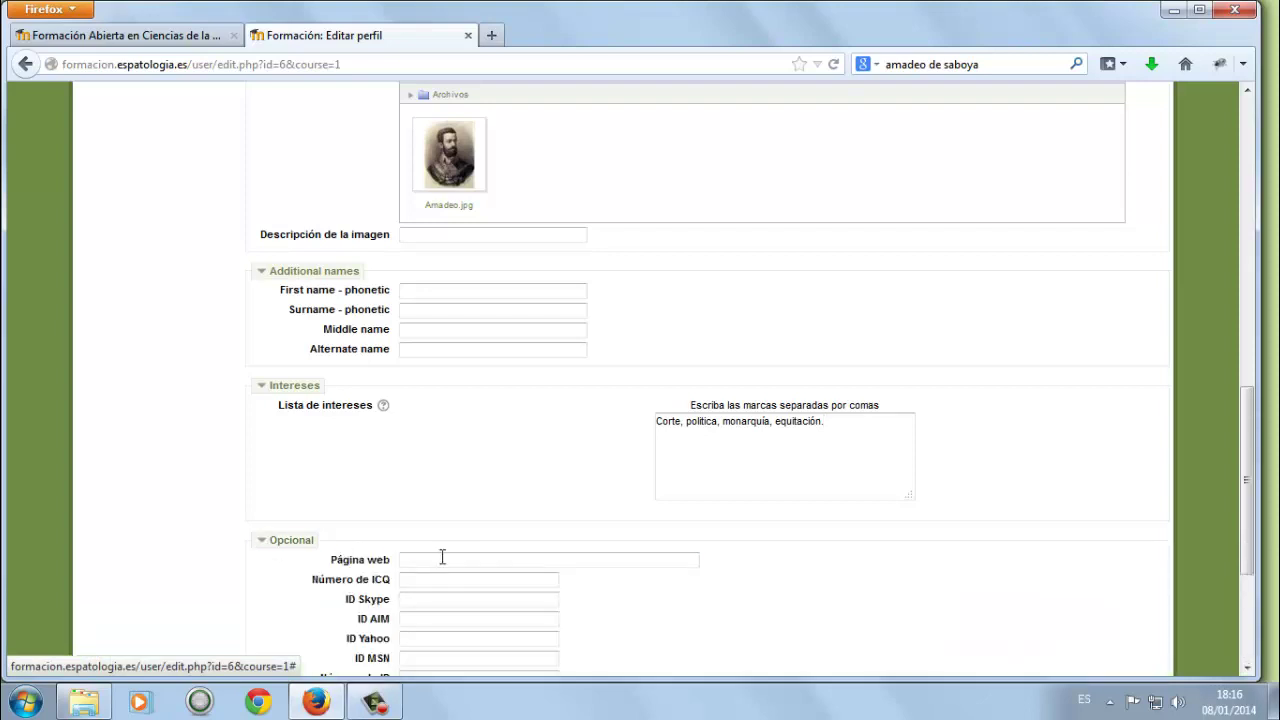
pyautogui.moveTo(1243, 510); pyautogui.dragTo(1252, 590)
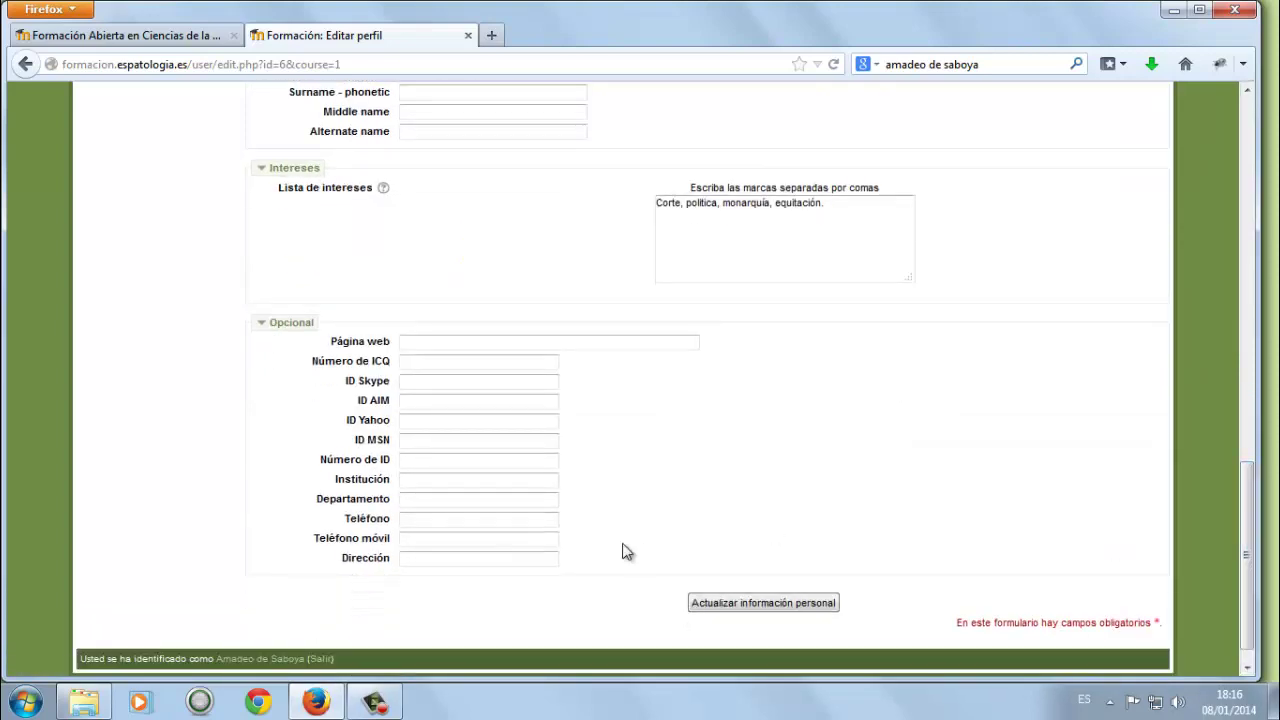
pyautogui.click(413, 559)
pyautogui.write('Calle del amor hermoso, n100')
pyautogui.click(763, 603)
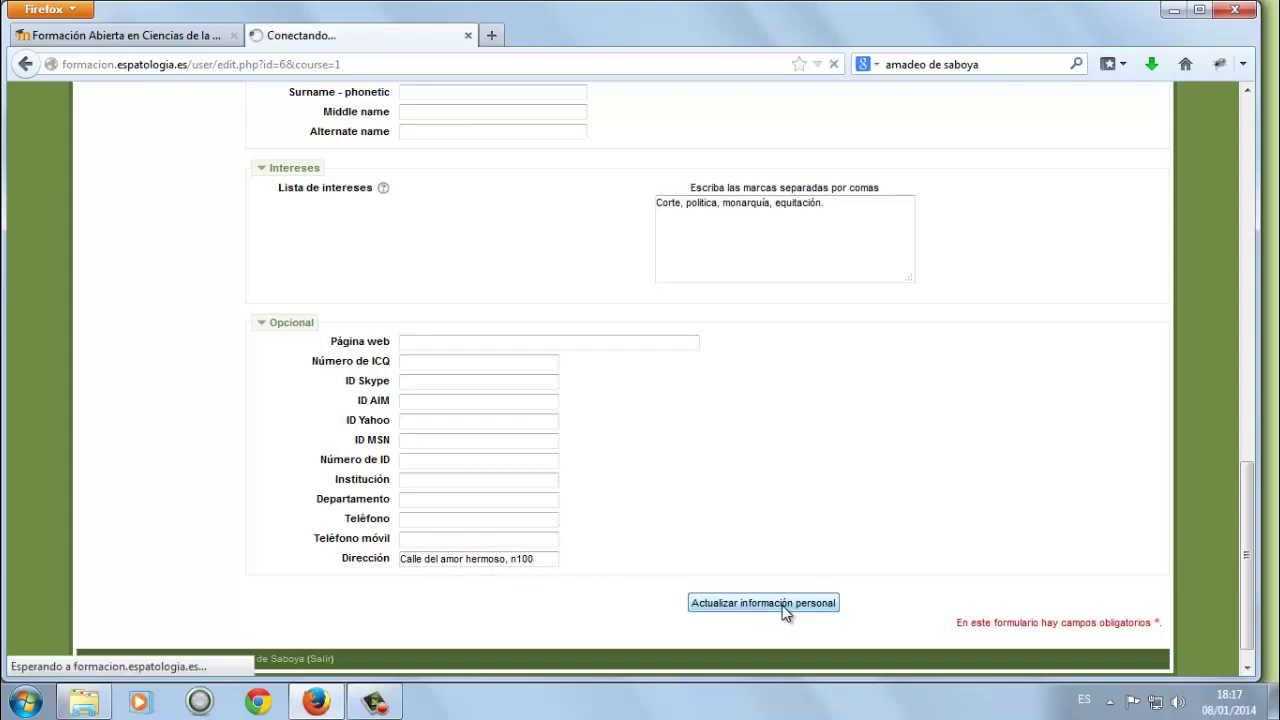